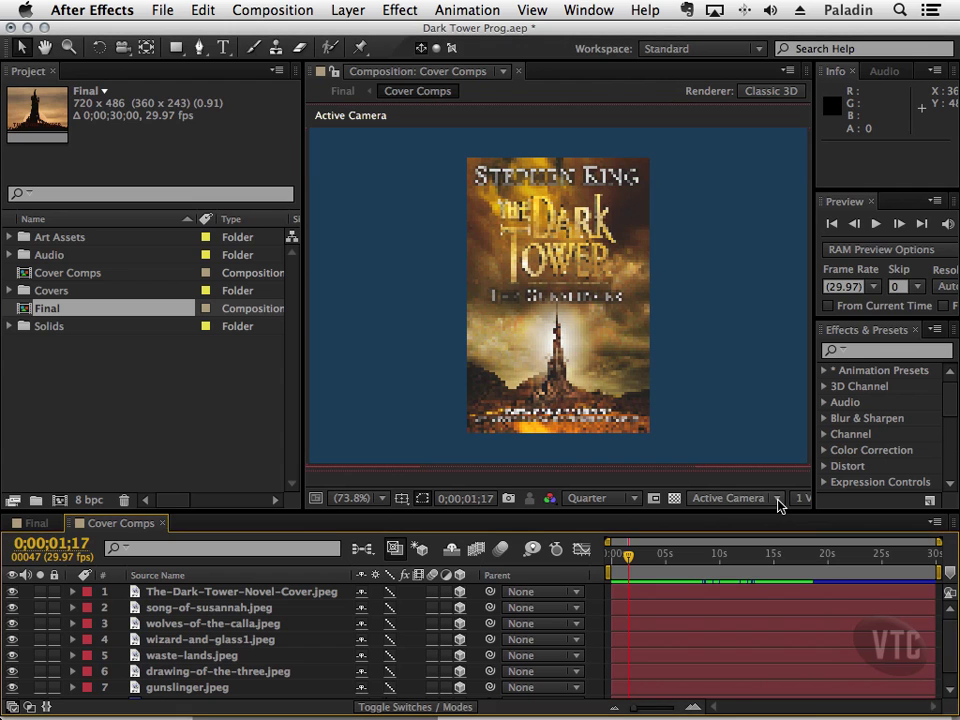
# Step: Show the Cover Comps composition in Custom View 1 and orbit around it to examine the drawing-of-the-three.jpeg motion path at 0;00;08;18
pyautogui.click(755, 662)
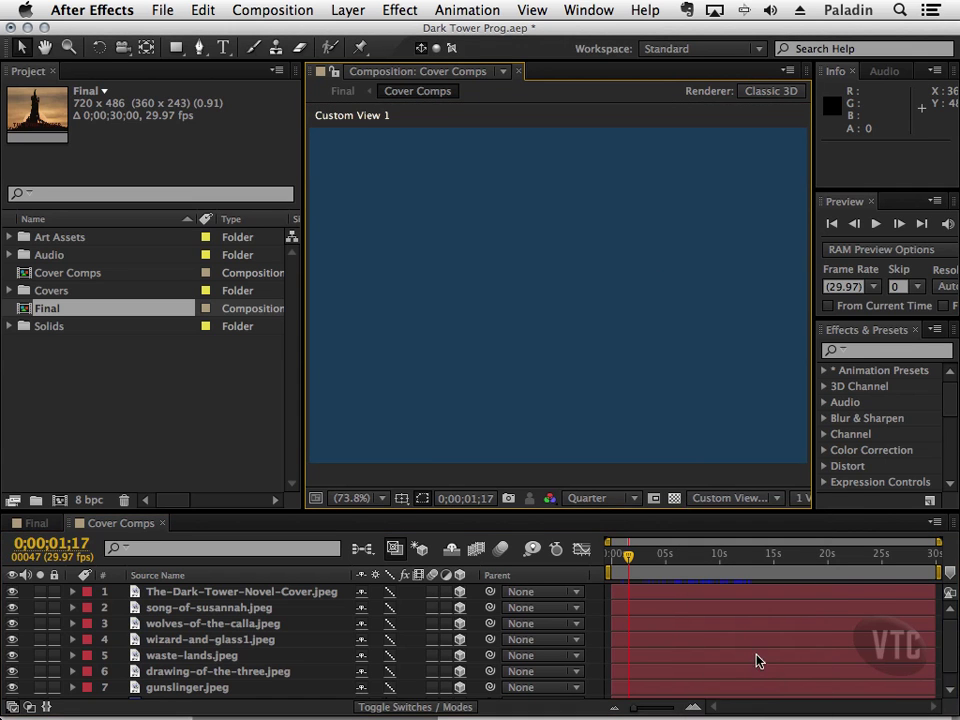
pyautogui.click(643, 558)
pyautogui.moveTo(645, 563); pyautogui.dragTo(704, 558)
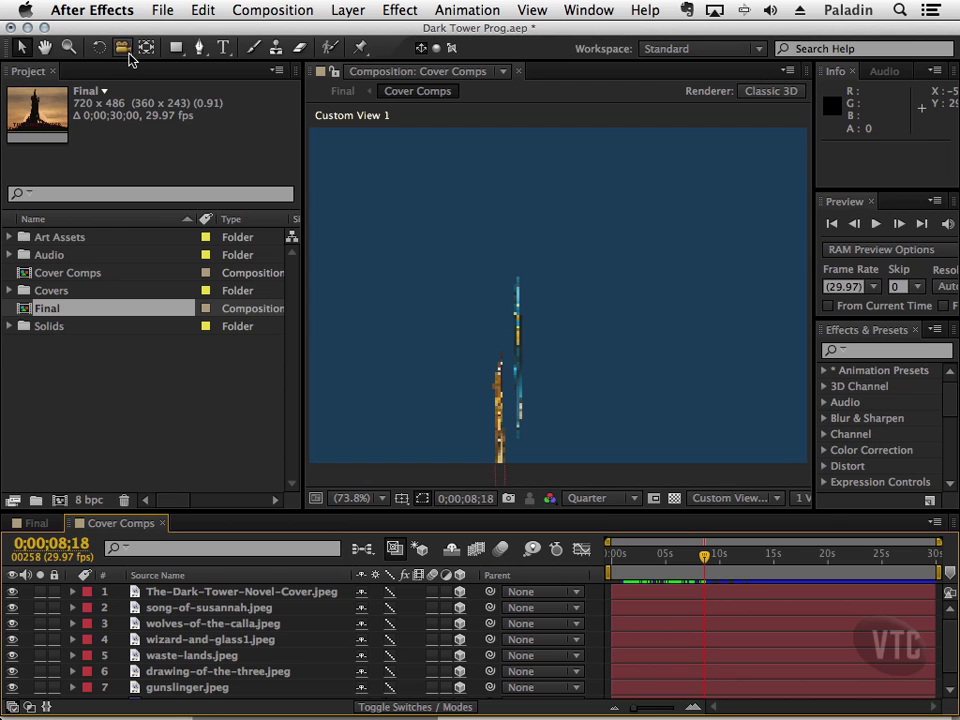
pyautogui.moveTo(123, 50); pyautogui.dragTo(208, 67)
pyautogui.moveTo(570, 262)
pyautogui.mouseDown()
pyautogui.moveTo(570, 287)
pyautogui.moveTo(561, 285)
pyautogui.moveTo(573, 271)
pyautogui.mouseUp()
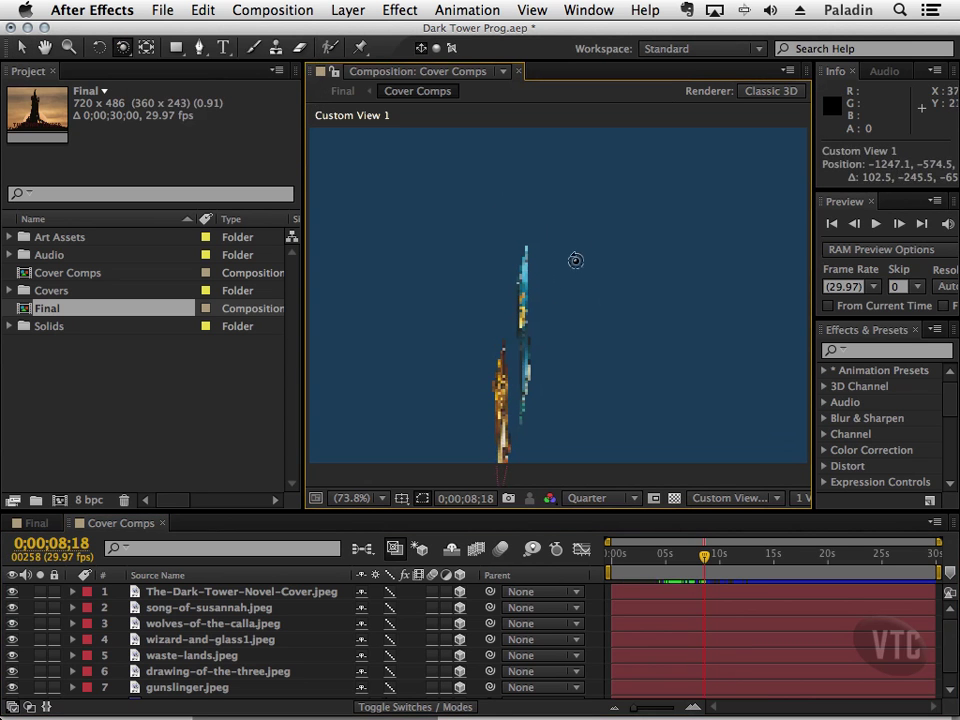
pyautogui.click(22, 47)
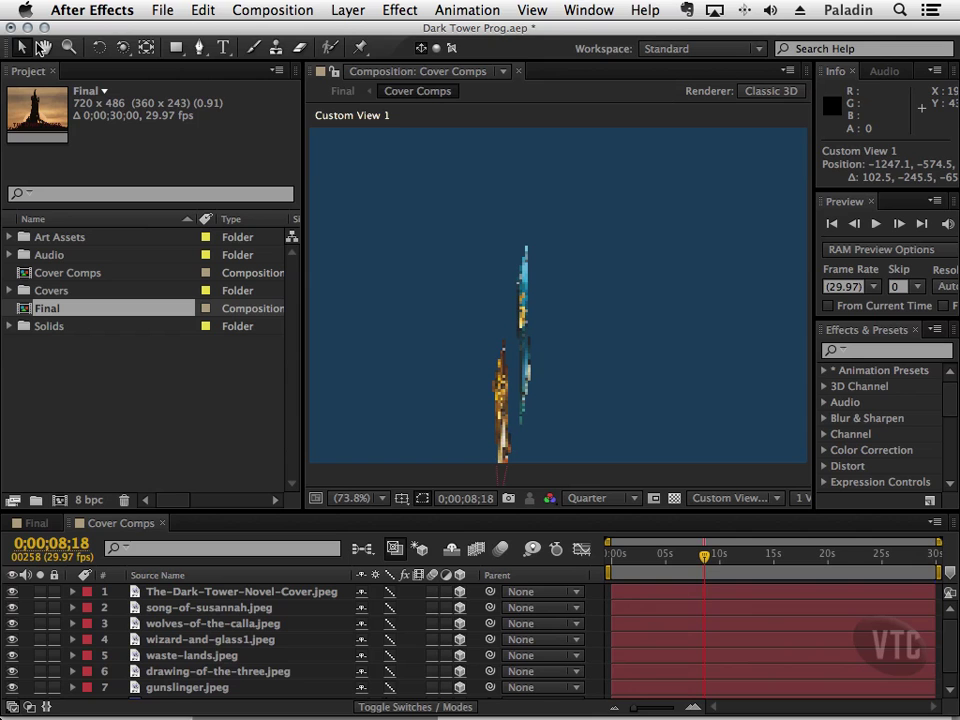
pyautogui.click(522, 316)
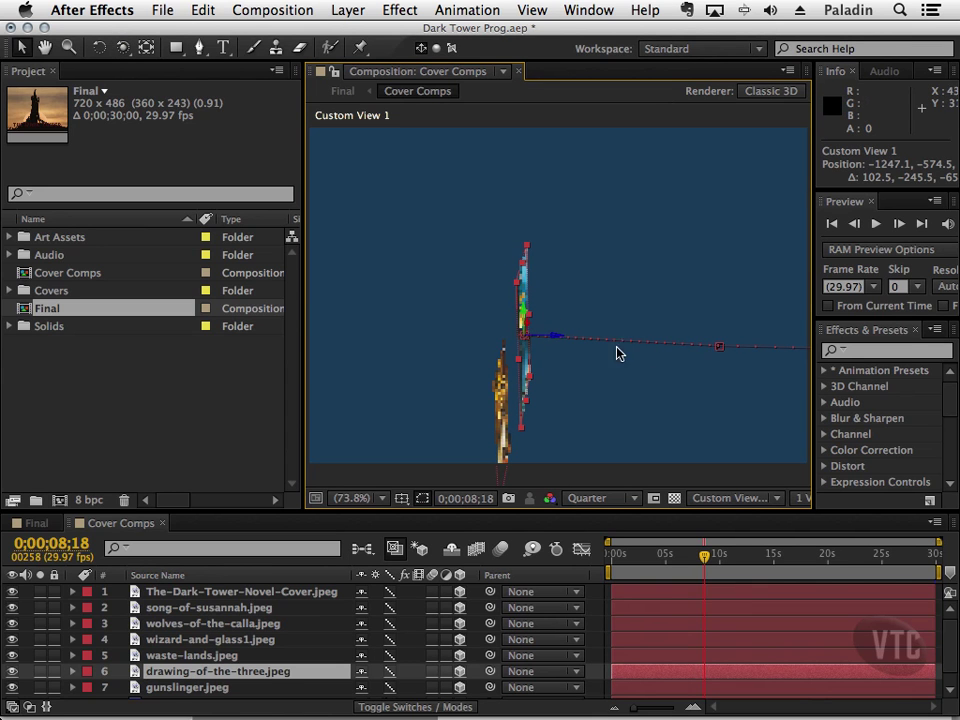
# Step: Orbit the custom view edge-on to the covers and inspect the wizard-and-glass1.jpeg motion path at 0;00;11;24
pyautogui.moveTo(703, 557); pyautogui.dragTo(751, 561)
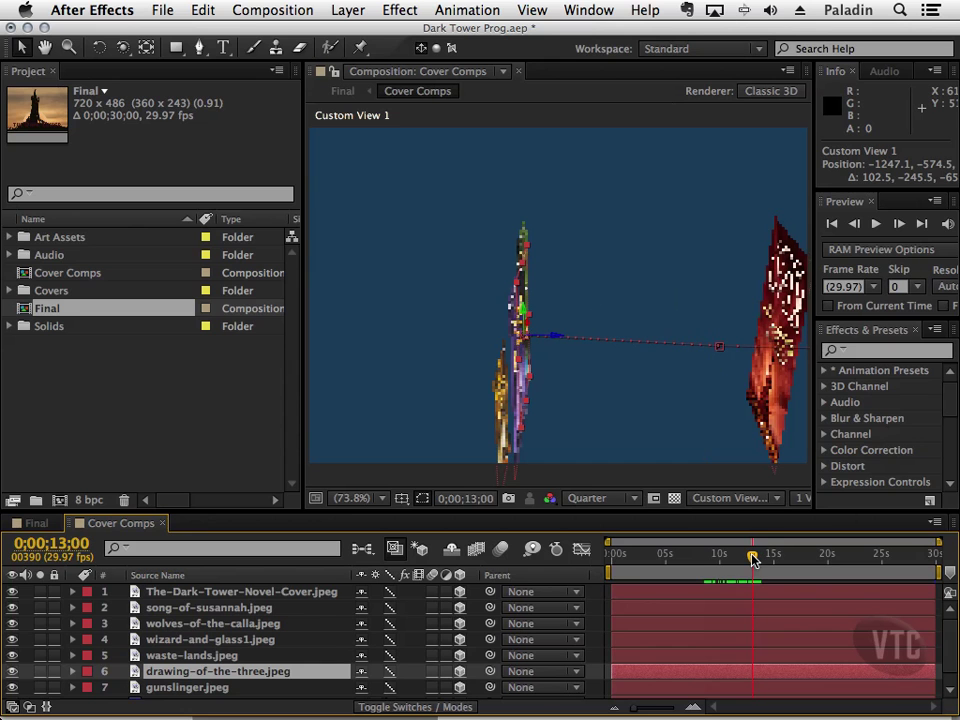
pyautogui.click(122, 47)
pyautogui.moveTo(440, 206); pyautogui.dragTo(432, 168)
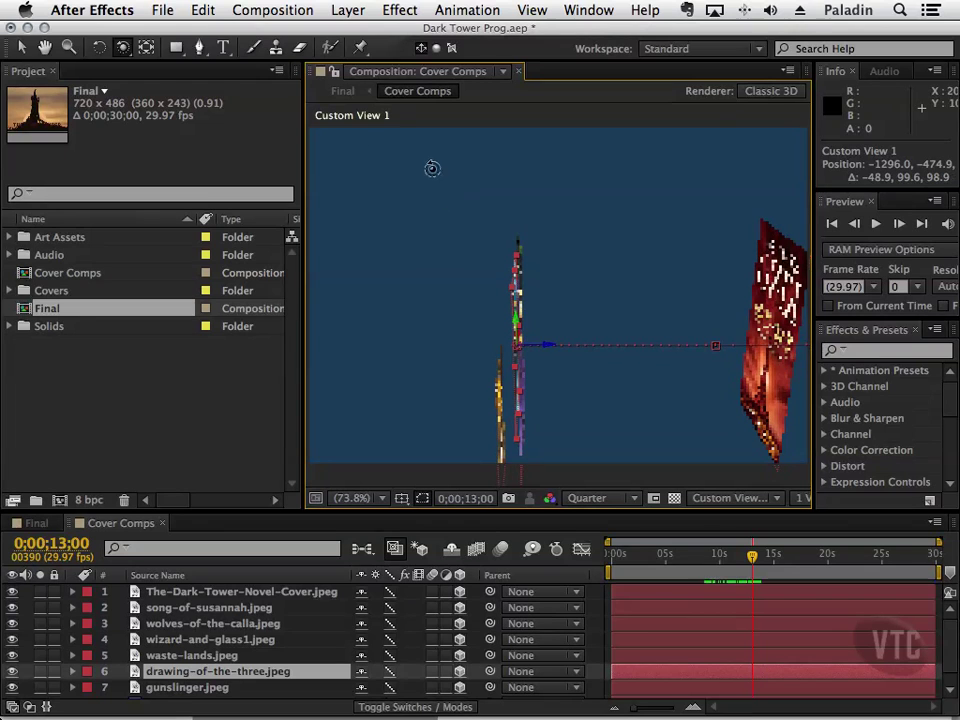
pyautogui.click(22, 47)
pyautogui.moveTo(752, 563)
pyautogui.mouseDown()
pyautogui.moveTo(719, 559)
pyautogui.moveTo(738, 560)
pyautogui.mouseUp()
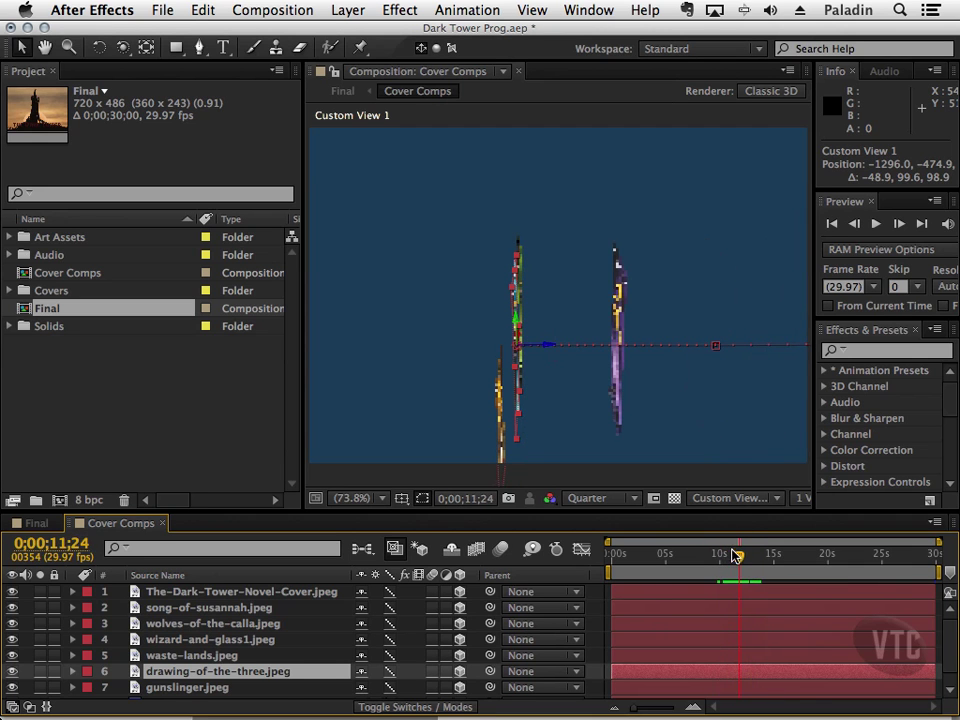
pyautogui.click(624, 332)
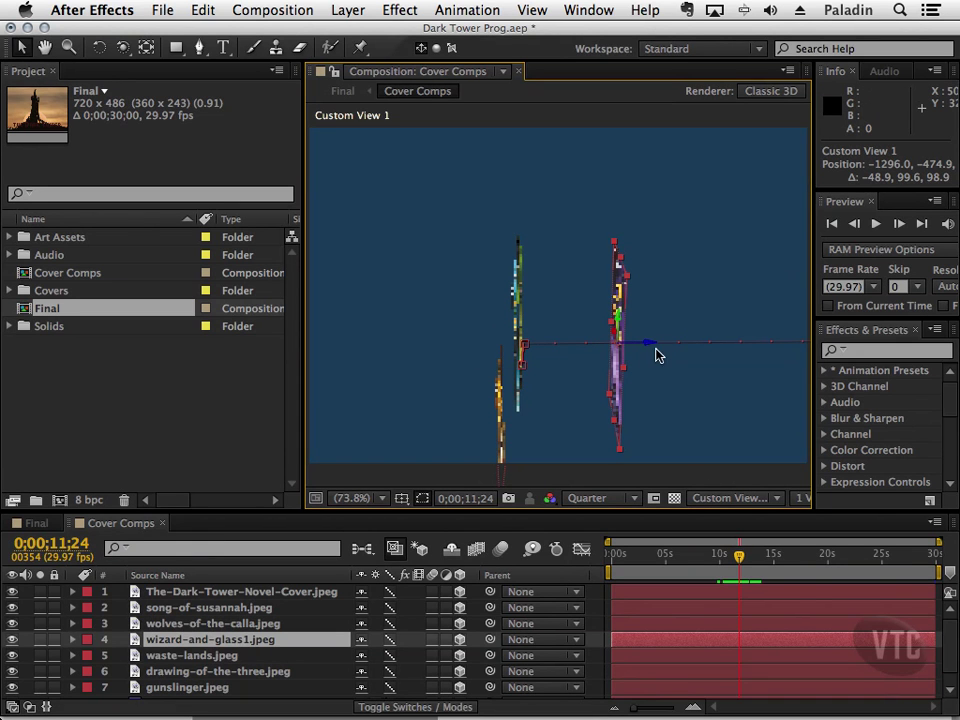
# Step: Try reshaping the wizard-and-glass1.jpeg motion path by moving its position keyframes in the custom view, and undo the edits
pyautogui.moveTo(527, 352)
pyautogui.mouseDown()
pyautogui.moveTo(565, 345)
pyautogui.moveTo(583, 293)
pyautogui.moveTo(615, 270)
pyautogui.moveTo(705, 270)
pyautogui.moveTo(574, 210)
pyautogui.moveTo(480, 243)
pyautogui.moveTo(434, 298)
pyautogui.moveTo(611, 291)
pyautogui.moveTo(537, 346)
pyautogui.mouseUp()
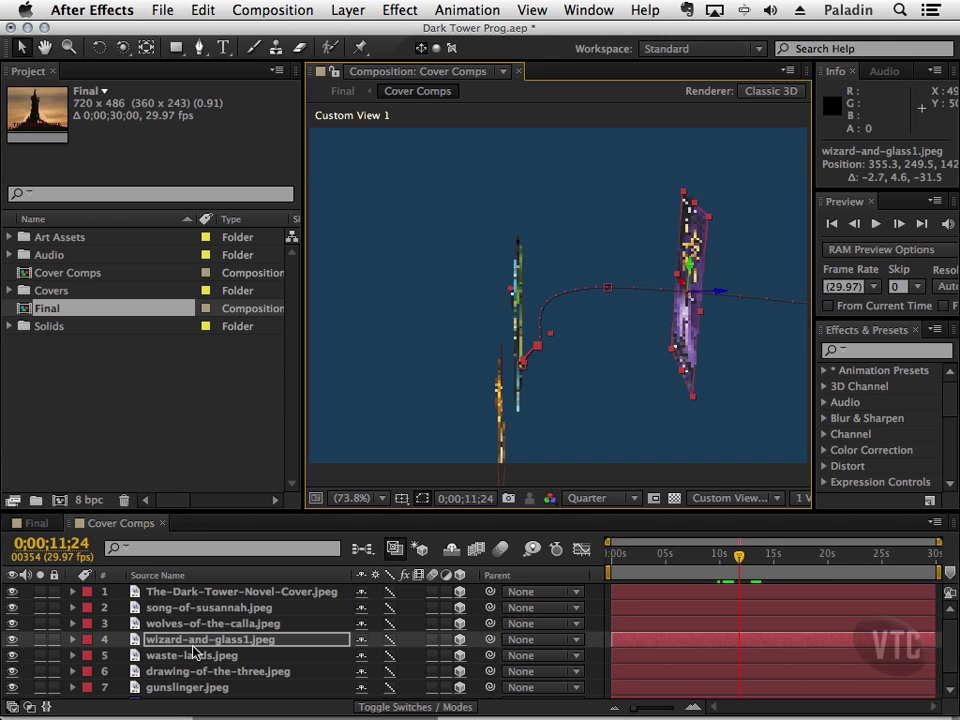
pyautogui.click(134, 641)
pyautogui.press('p')
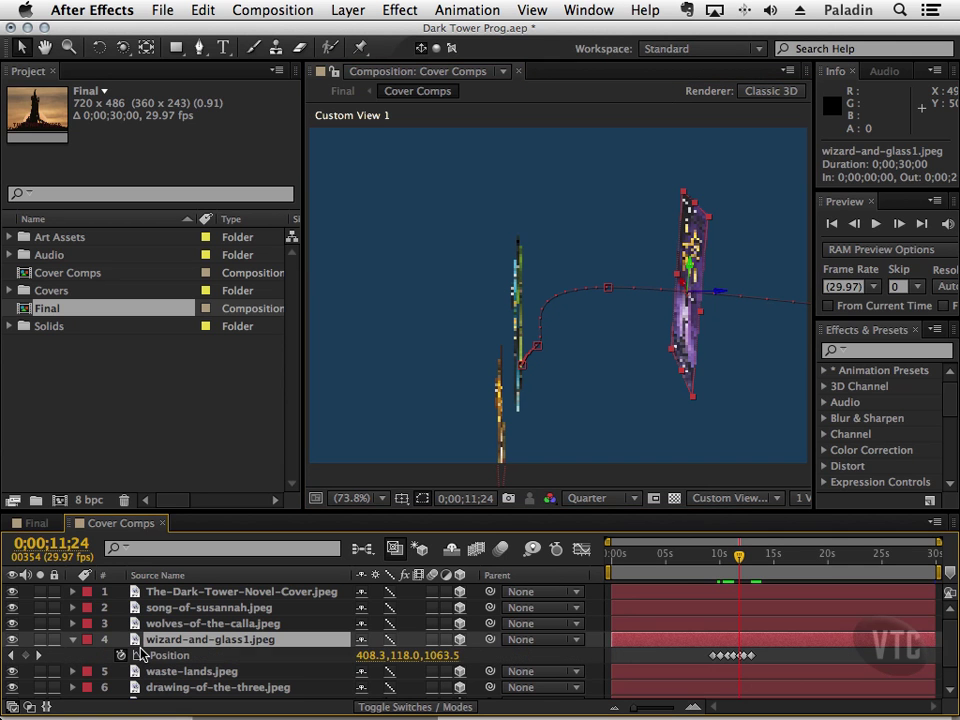
pyautogui.click(756, 656)
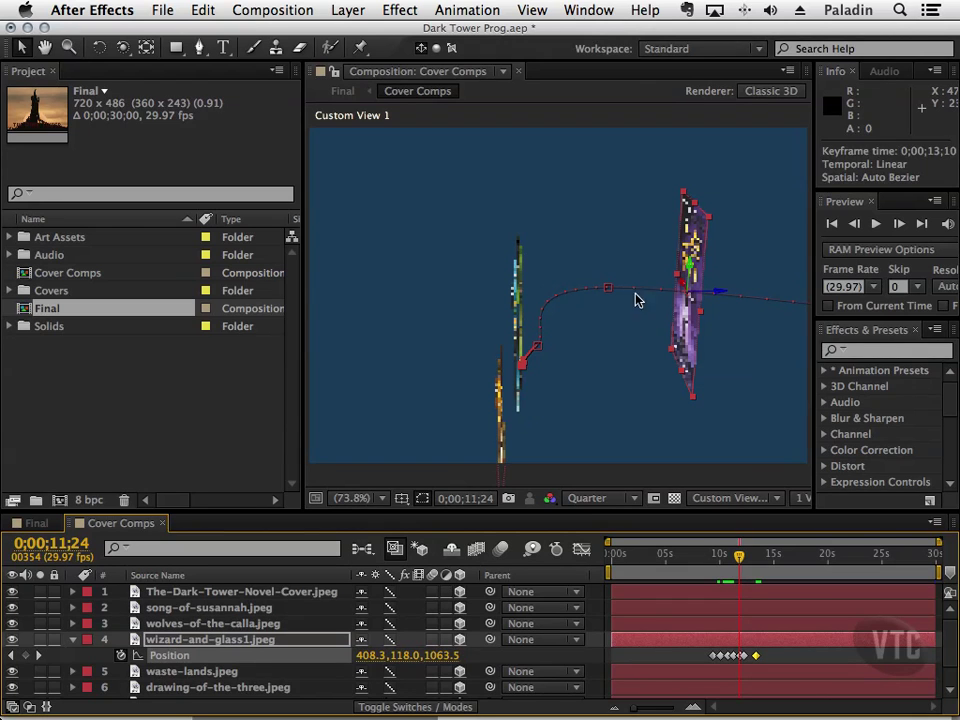
pyautogui.press('super+z')
pyautogui.press('super+z')
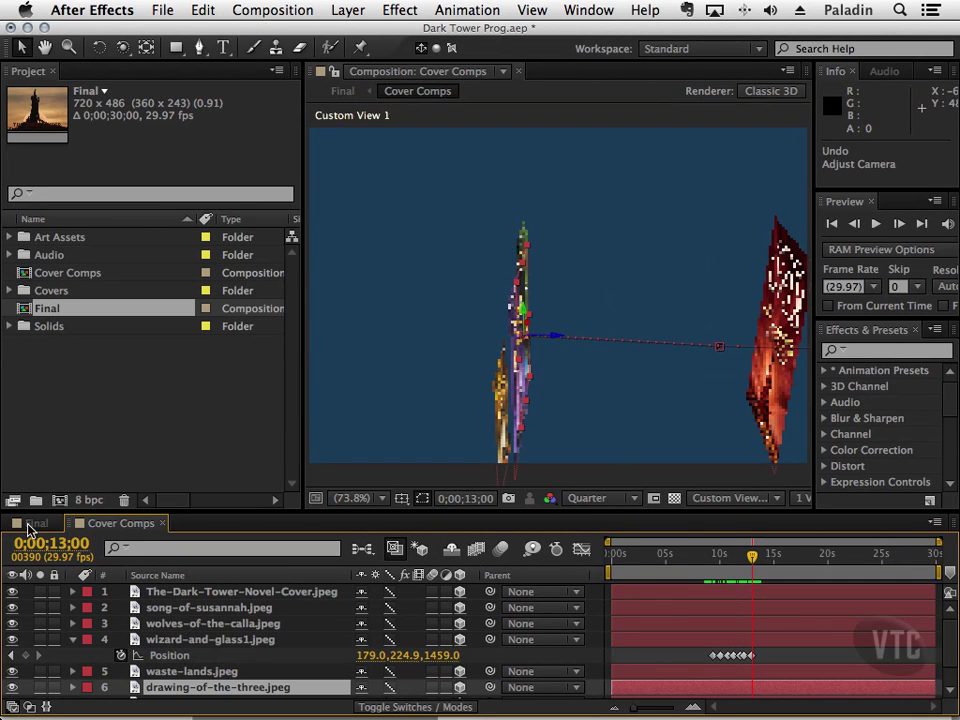
# Step: In the Final composition, add an opacity keyframe of 1% to The Dark Silhoueter.png at the first frame
pyautogui.click(37, 524)
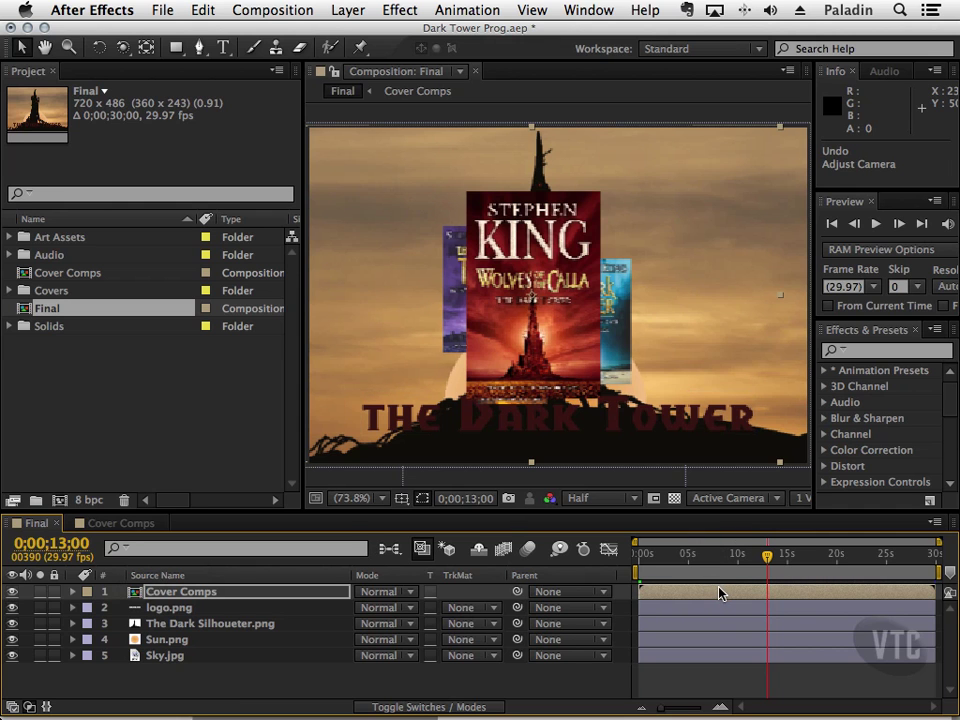
pyautogui.press('Home')
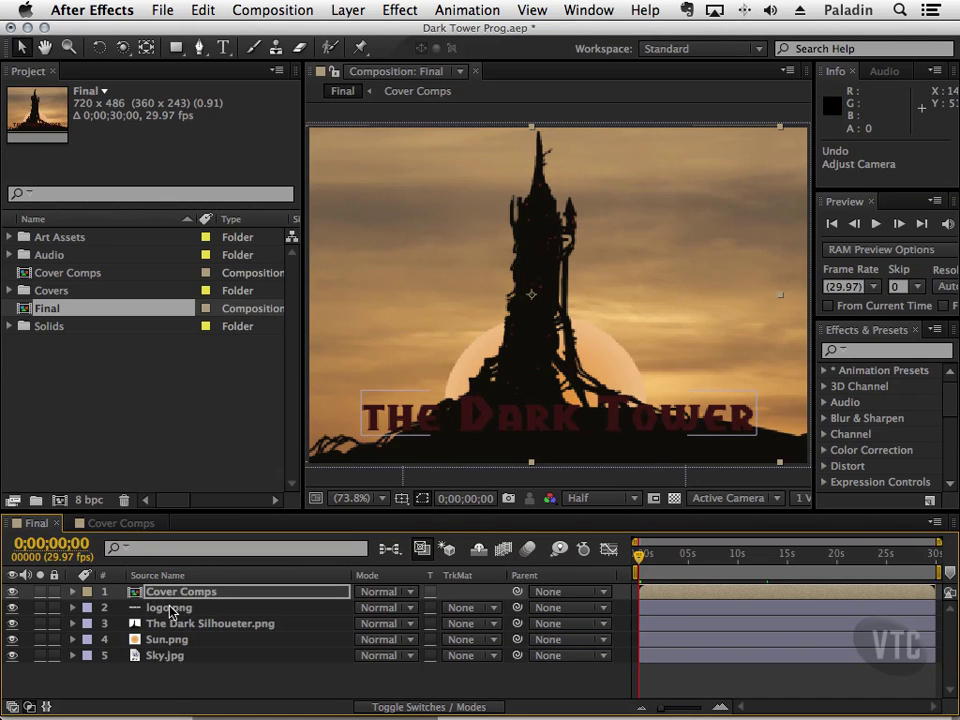
pyautogui.moveTo(643, 556); pyautogui.dragTo(638, 581)
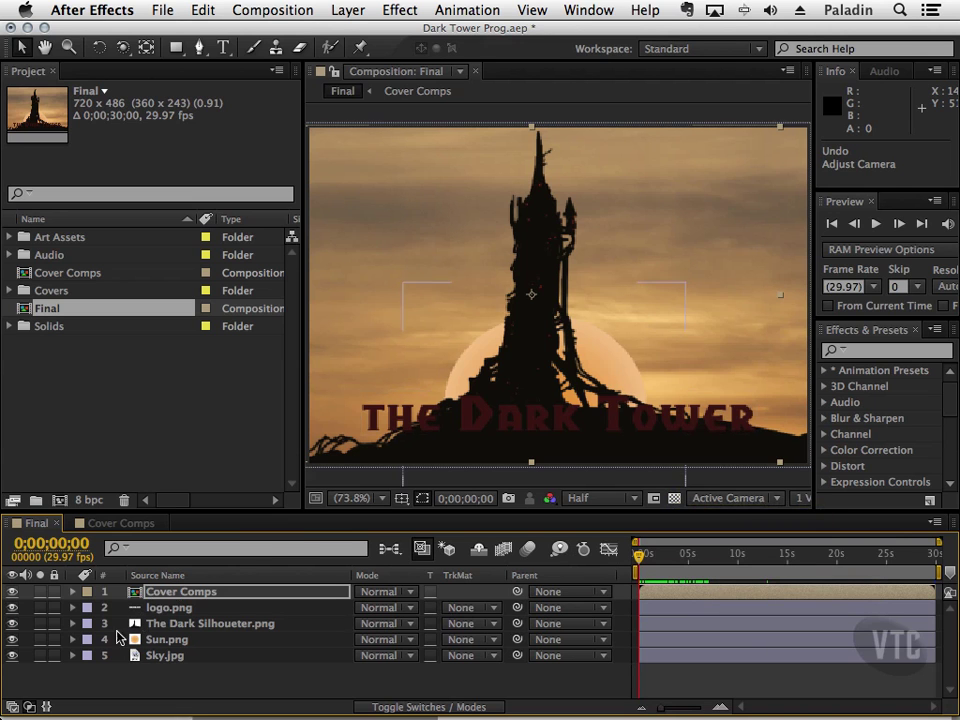
pyautogui.click(172, 628)
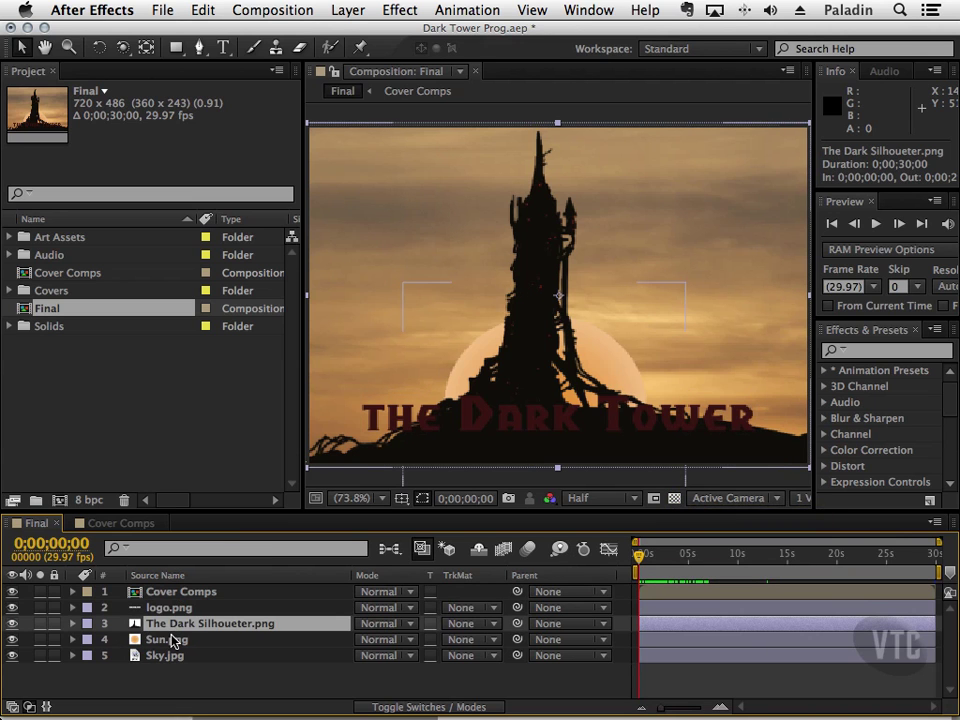
pyautogui.press('t')
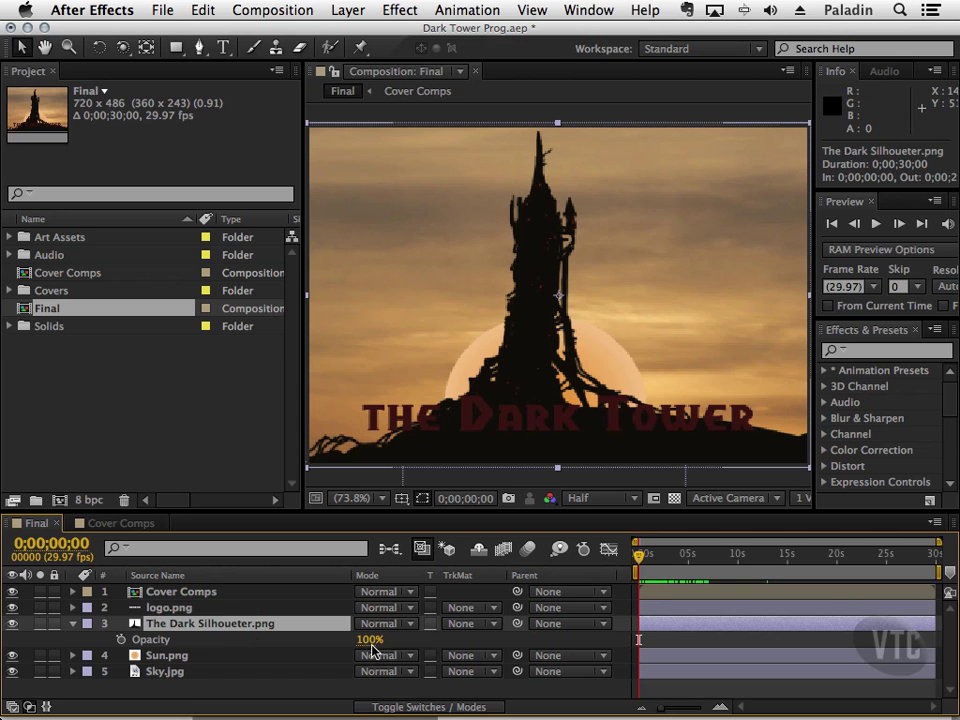
pyautogui.click(120, 639)
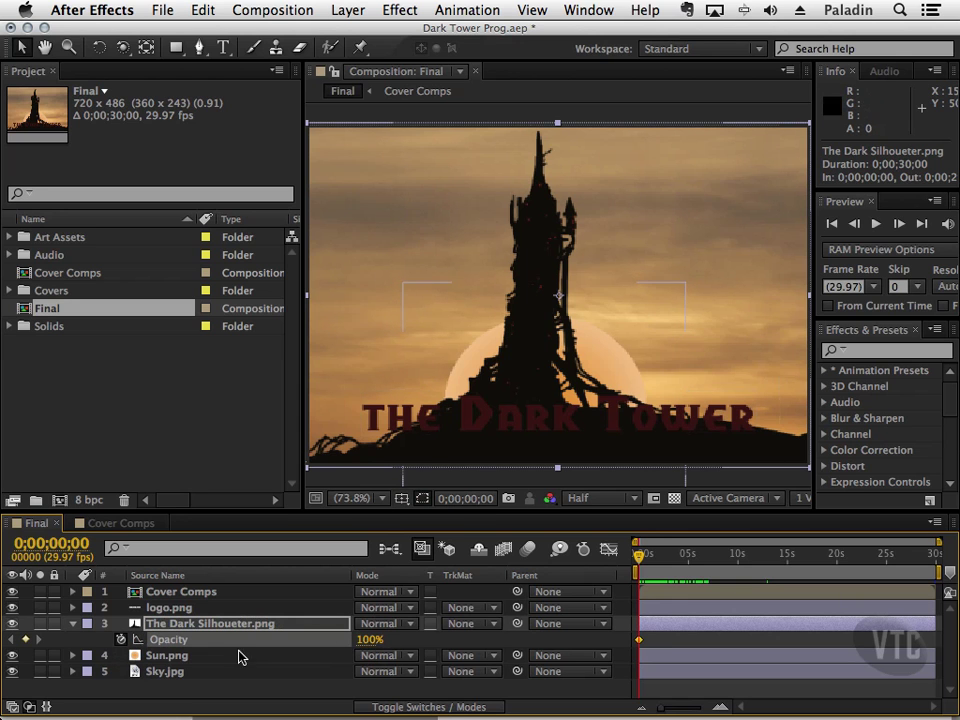
pyautogui.moveTo(368, 639); pyautogui.dragTo(248, 648)
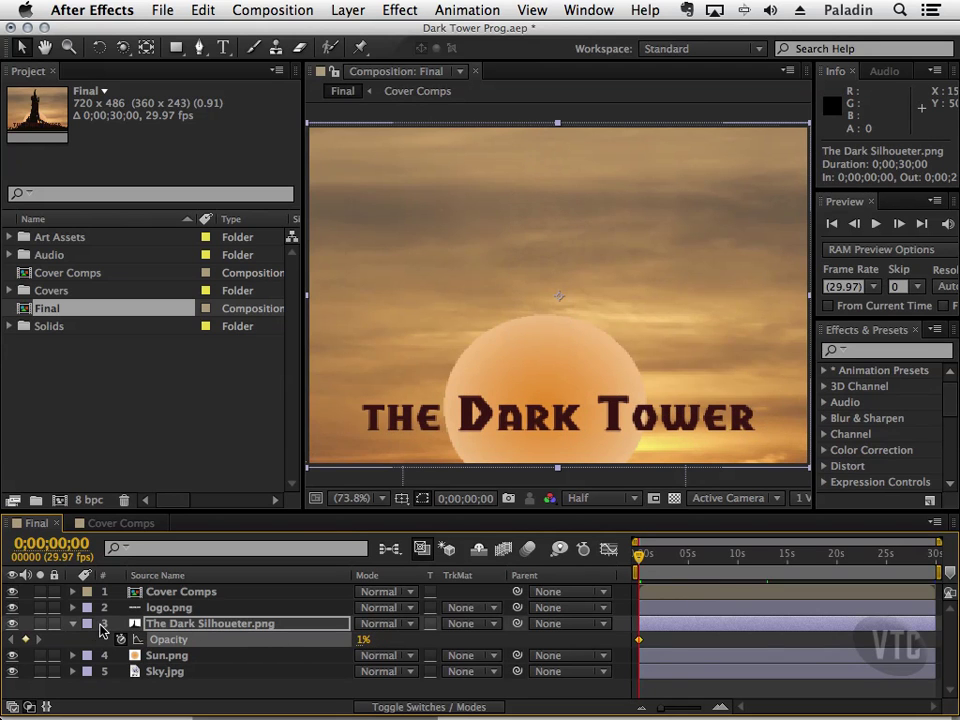
# Step: Add an opacity keyframe of 0% to the logo.png layer at the first frame
pyautogui.click(160, 607)
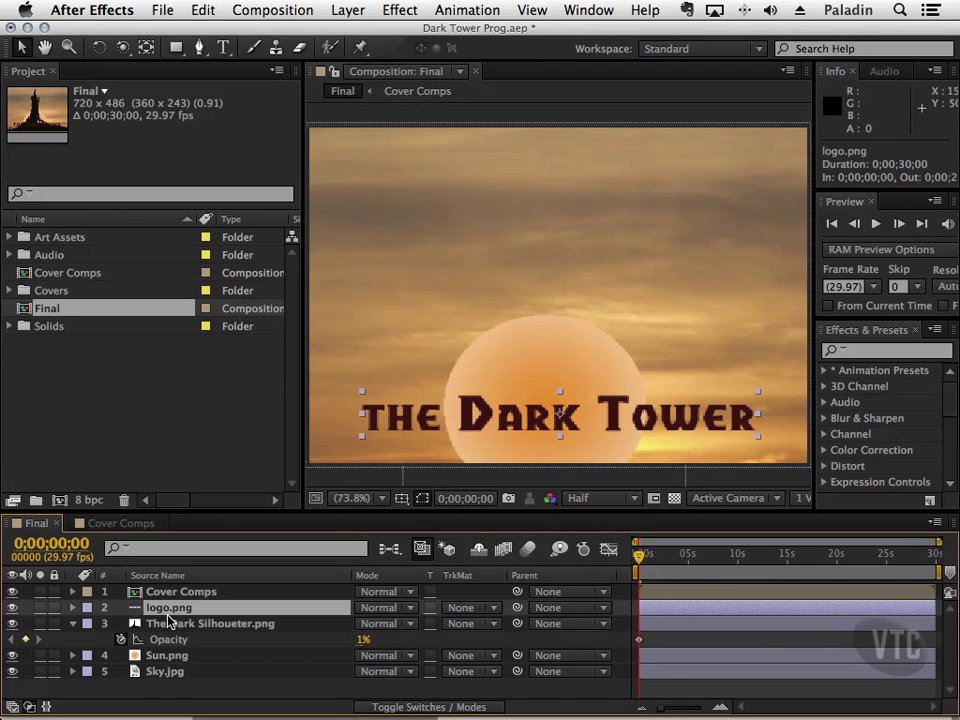
pyautogui.press('t')
pyautogui.click(121, 623)
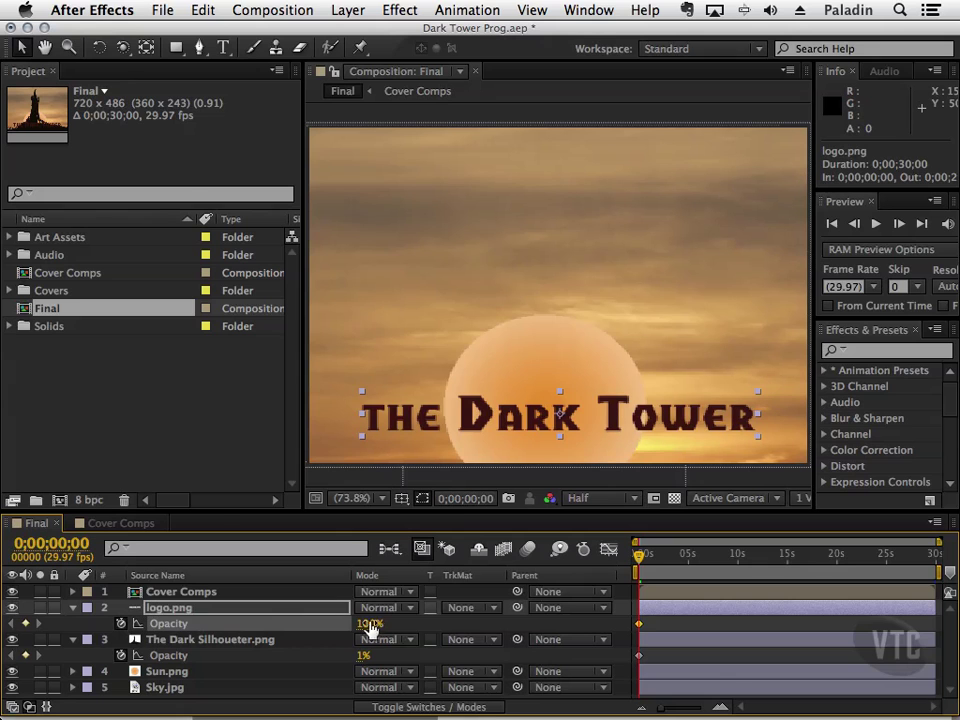
pyautogui.moveTo(368, 623); pyautogui.dragTo(276, 626)
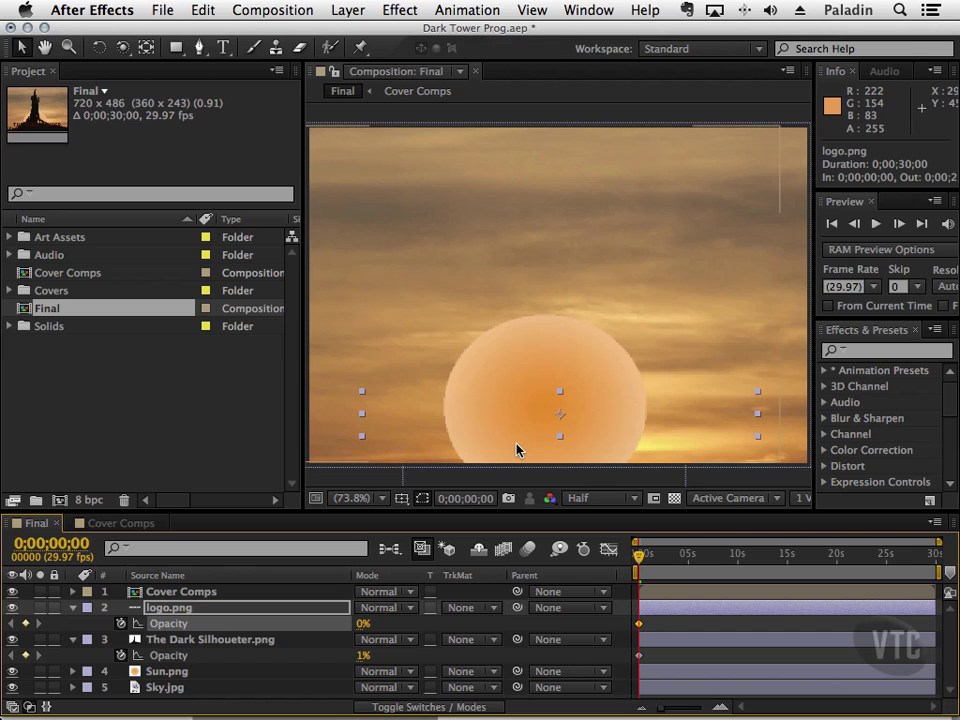
# Step: Shift the Cover Comps layer in time to start at 0;00;04;28, previewing the playback to check the timing
pyautogui.click(178, 592)
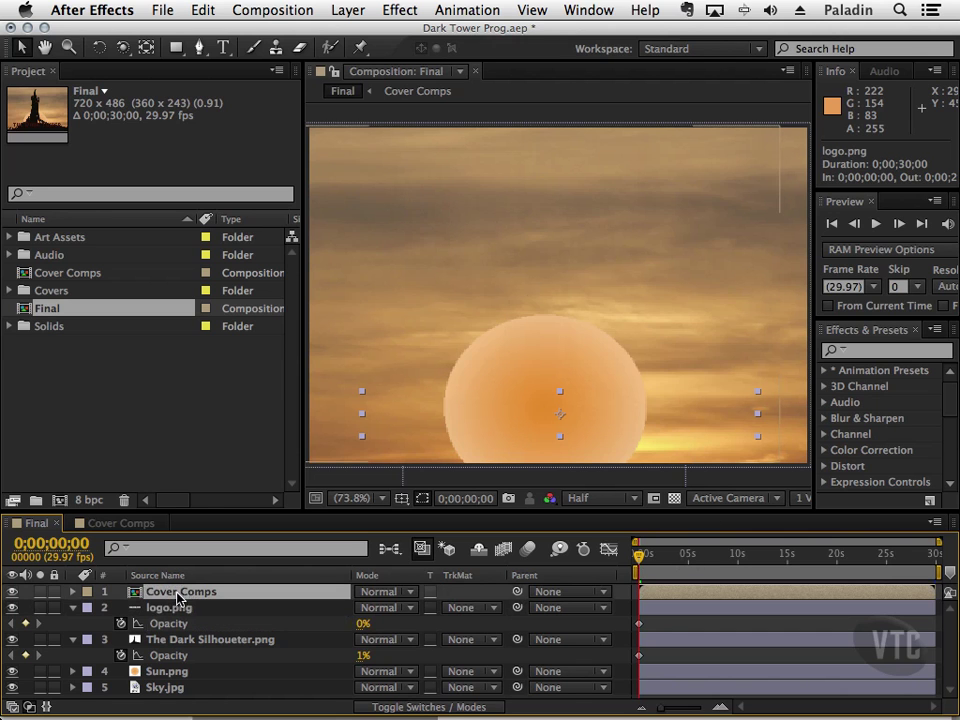
pyautogui.moveTo(657, 598)
pyautogui.mouseDown()
pyautogui.moveTo(837, 593)
pyautogui.moveTo(655, 596)
pyautogui.moveTo(673, 596)
pyautogui.moveTo(663, 597)
pyautogui.mouseUp()
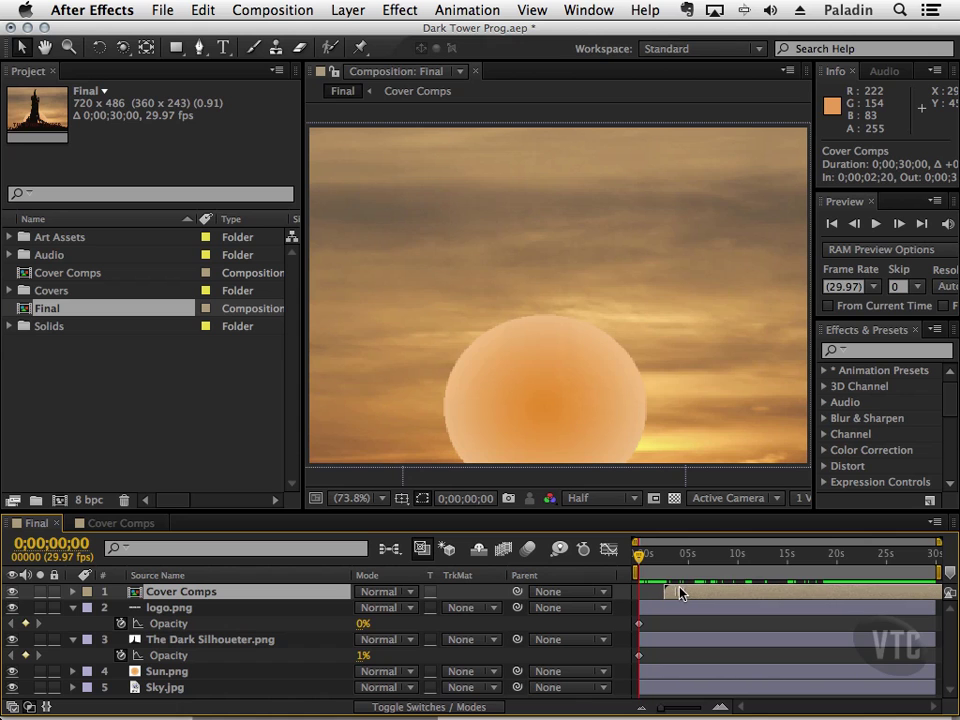
pyautogui.moveTo(691, 593); pyautogui.dragTo(700, 593)
pyautogui.press('space')
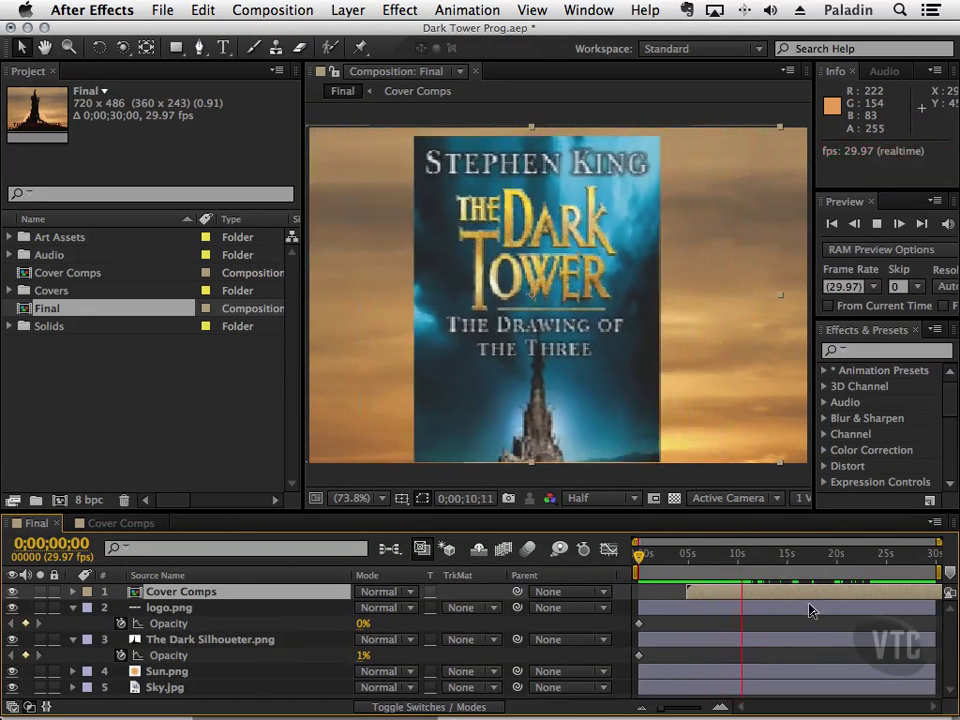
pyautogui.press('space')
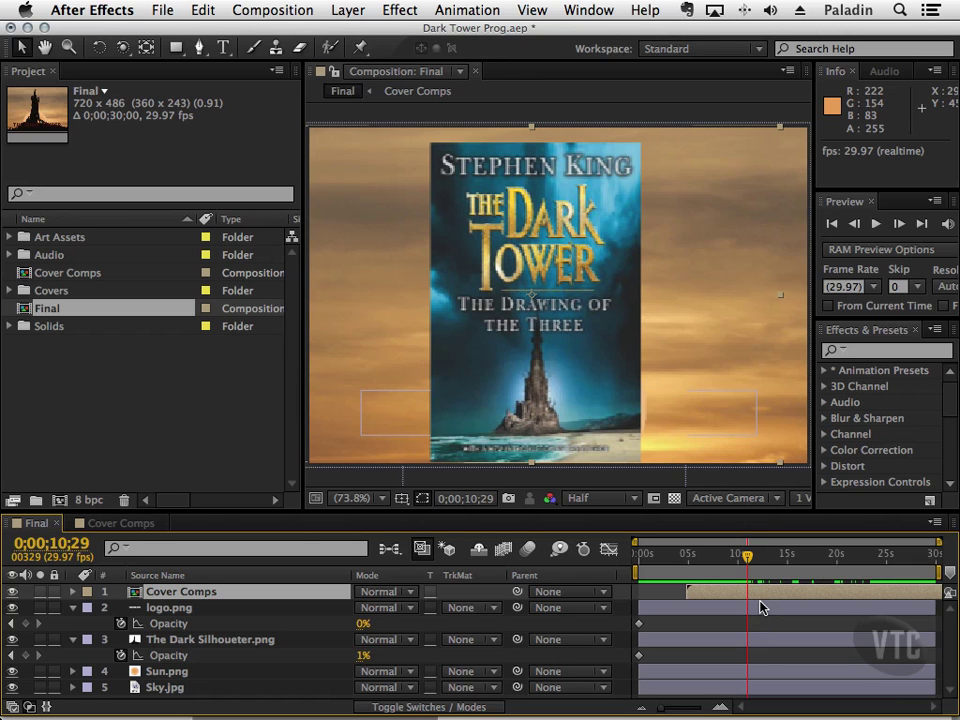
pyautogui.moveTo(710, 601); pyautogui.dragTo(738, 596)
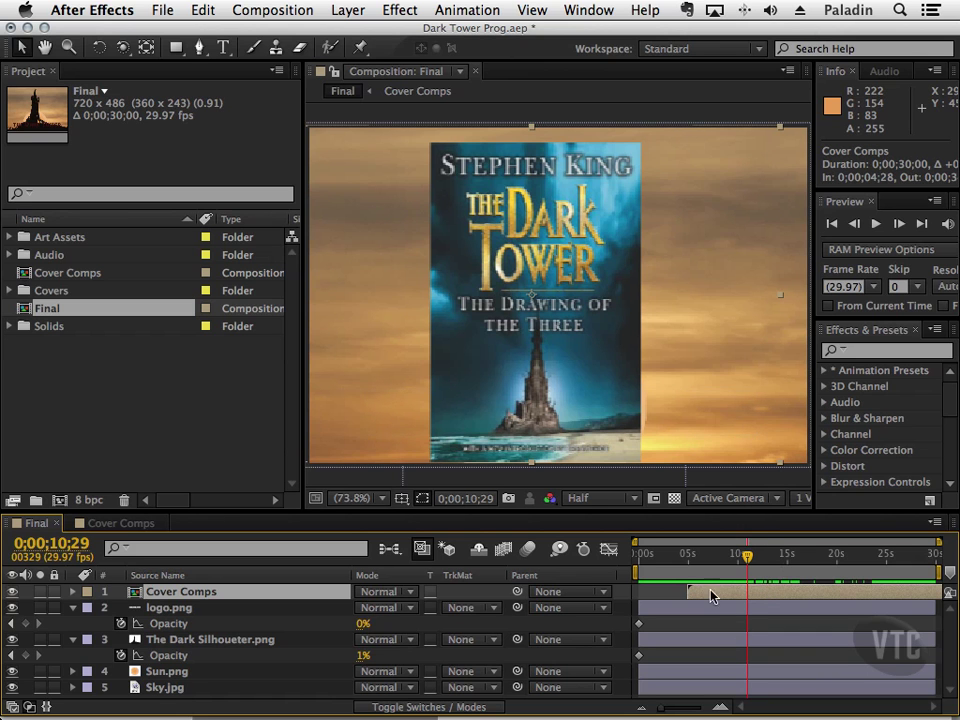
# Step: Add a position keyframe to Sun.png at the first frame and lower the sun to 340.4, 510.7
pyautogui.moveTo(744, 563); pyautogui.dragTo(637, 563)
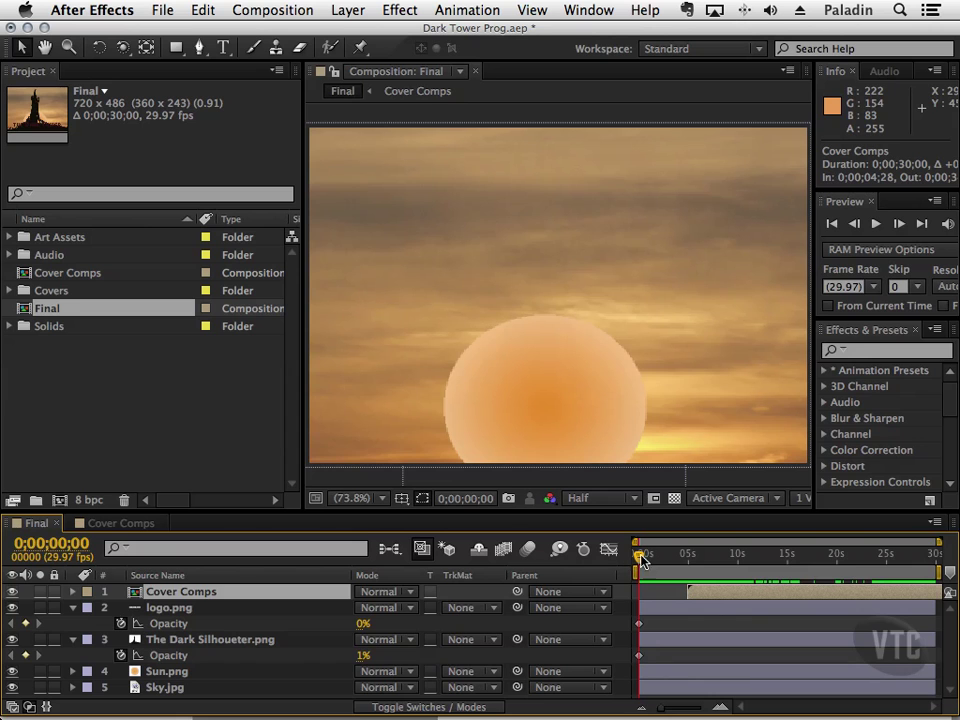
pyautogui.click(526, 400)
pyautogui.click(536, 364)
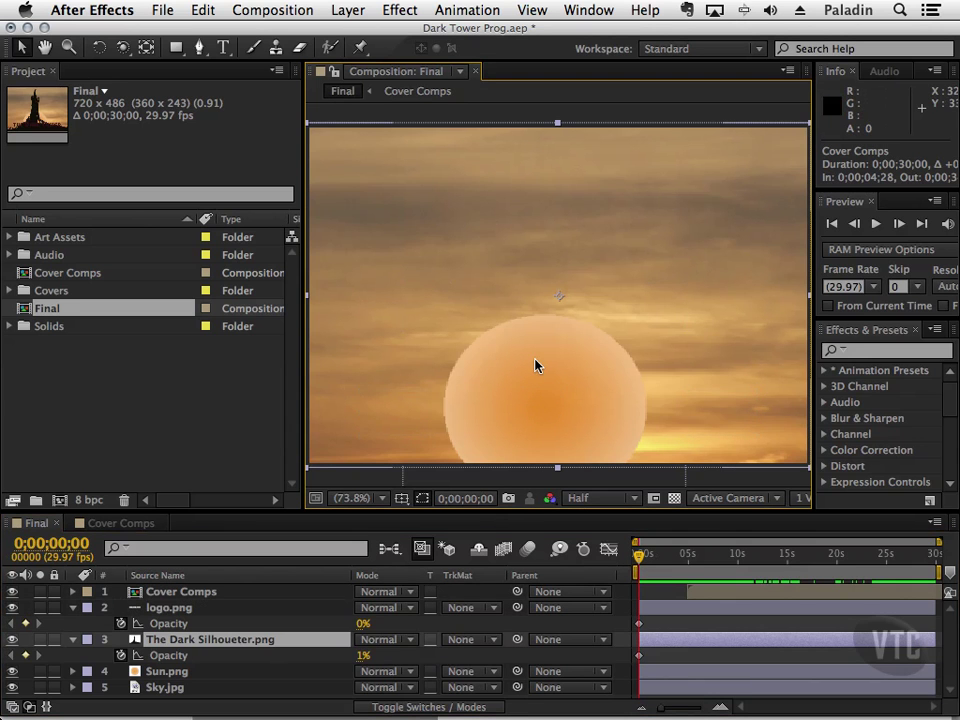
pyautogui.click(180, 672)
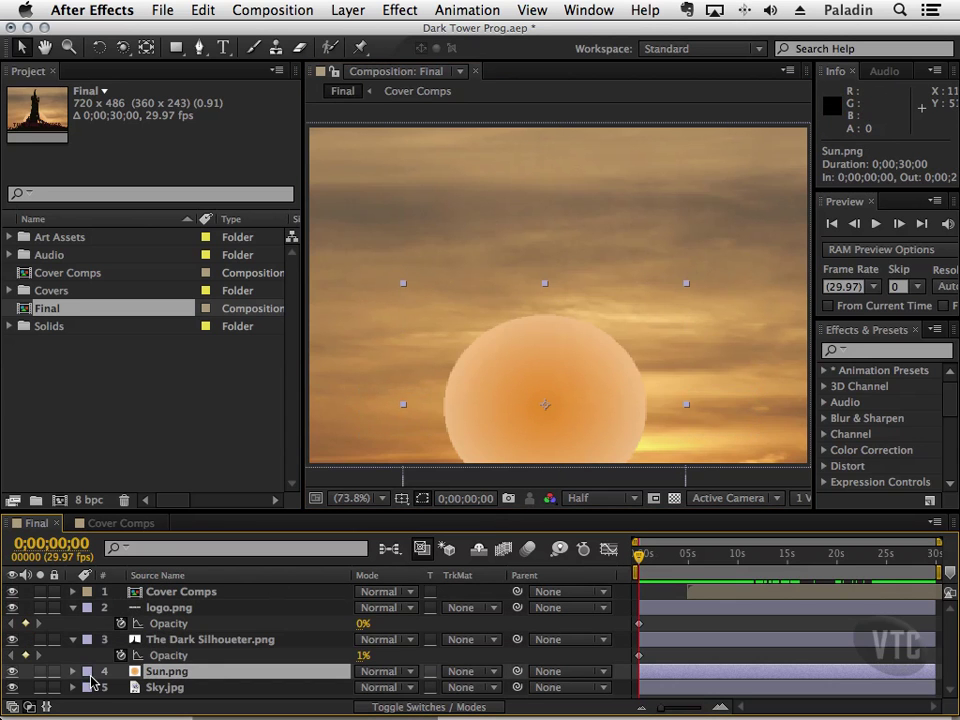
pyautogui.click(72, 672)
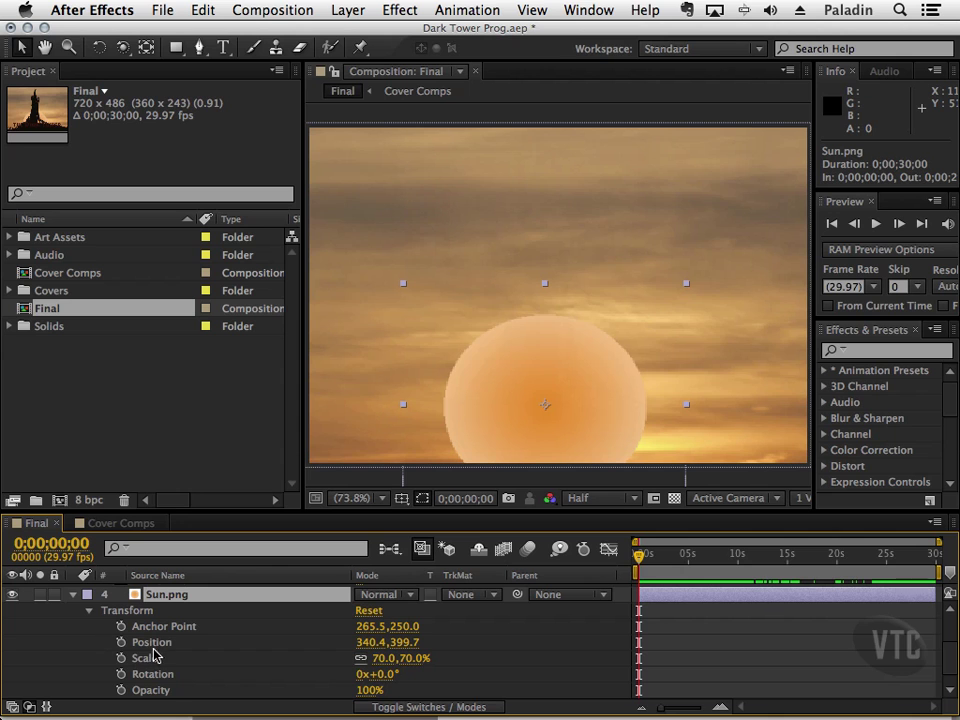
pyautogui.click(121, 642)
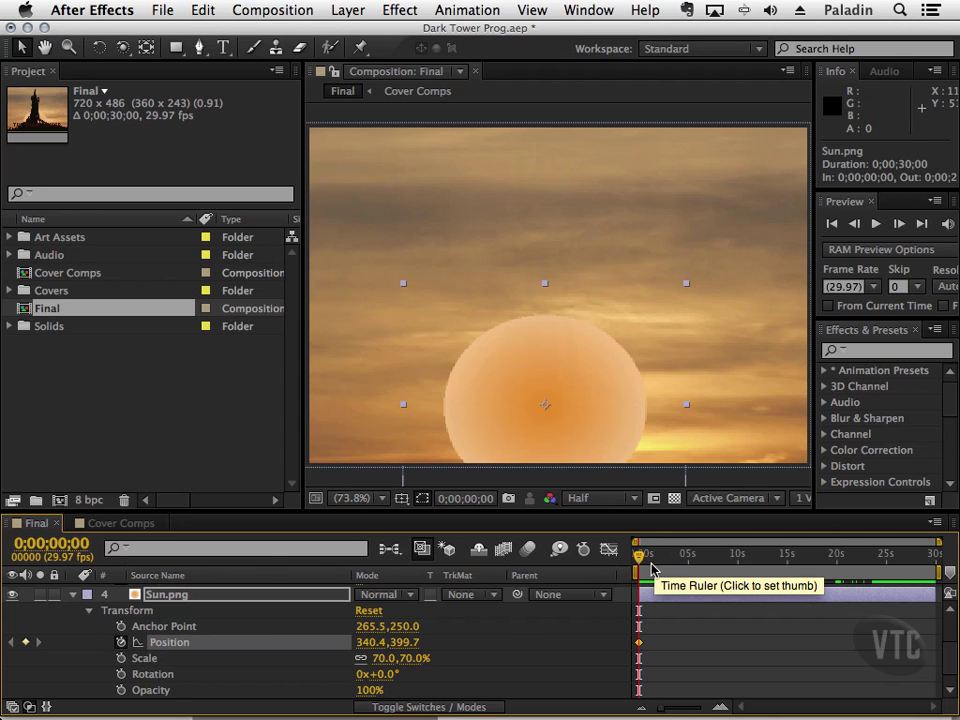
pyautogui.moveTo(371, 650); pyautogui.dragTo(528, 625)
pyautogui.hotkey('ctrl', 'z')
# Step: Add a position keyframe for Sun.png at the last frame, 0;00;29;29, raising the sun to 340.4, 278.7
pyautogui.moveTo(643, 563); pyautogui.dragTo(935, 561)
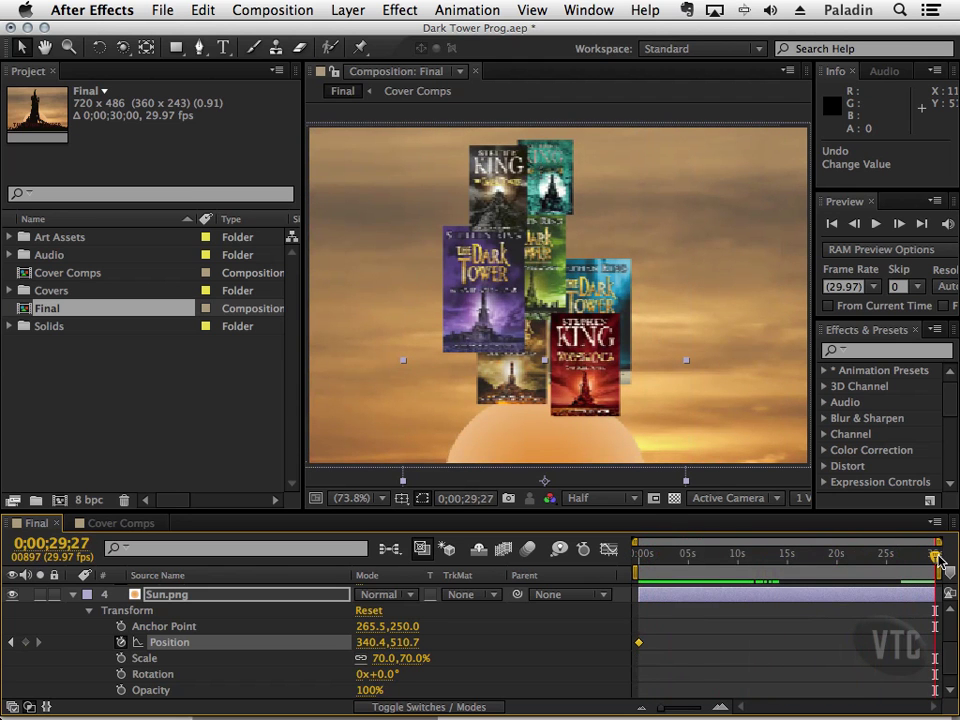
pyautogui.press('pagedown')
pyautogui.press('pagedown')
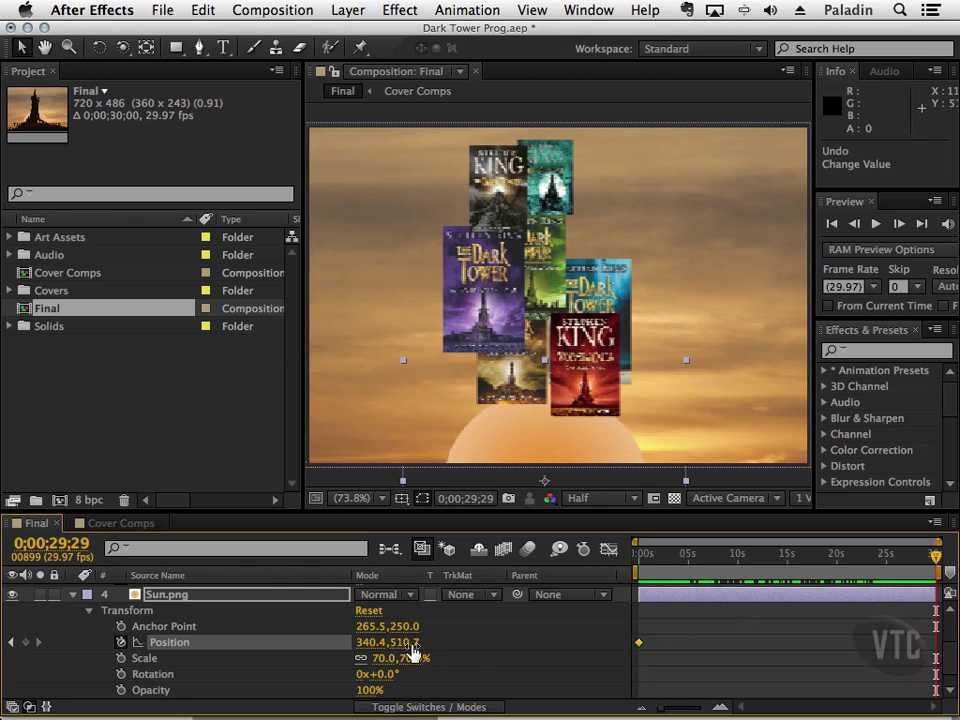
pyautogui.moveTo(408, 648); pyautogui.dragTo(201, 631)
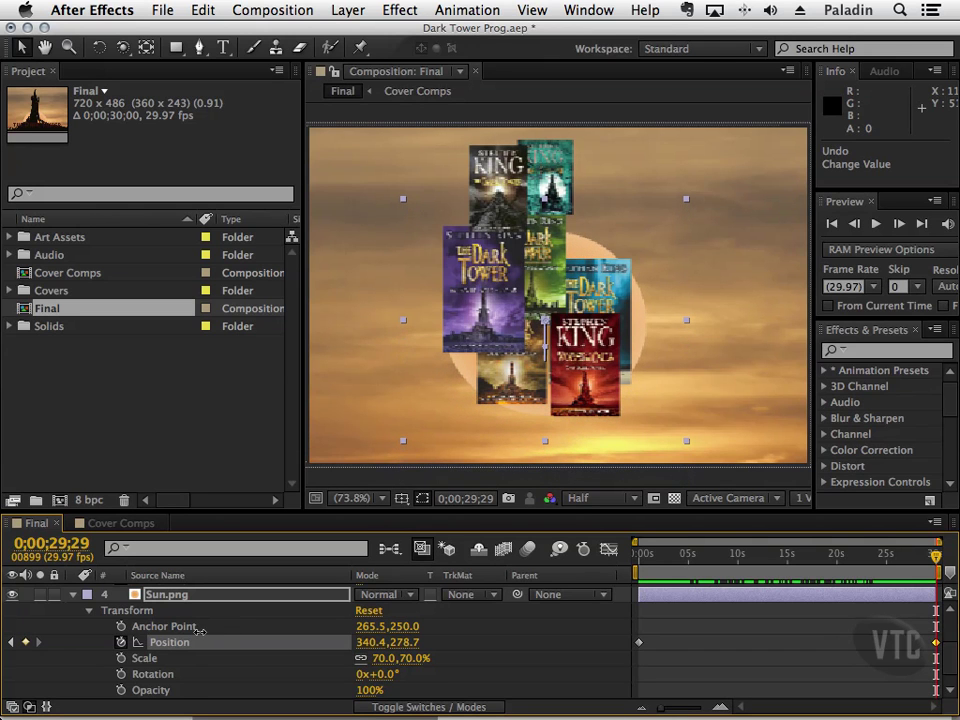
# Step: Collapse Sun.png's transform properties and the logo.png and The Dark Silhoueter.png layers, and set the current time to 0;00;24;04
pyautogui.click(89, 610)
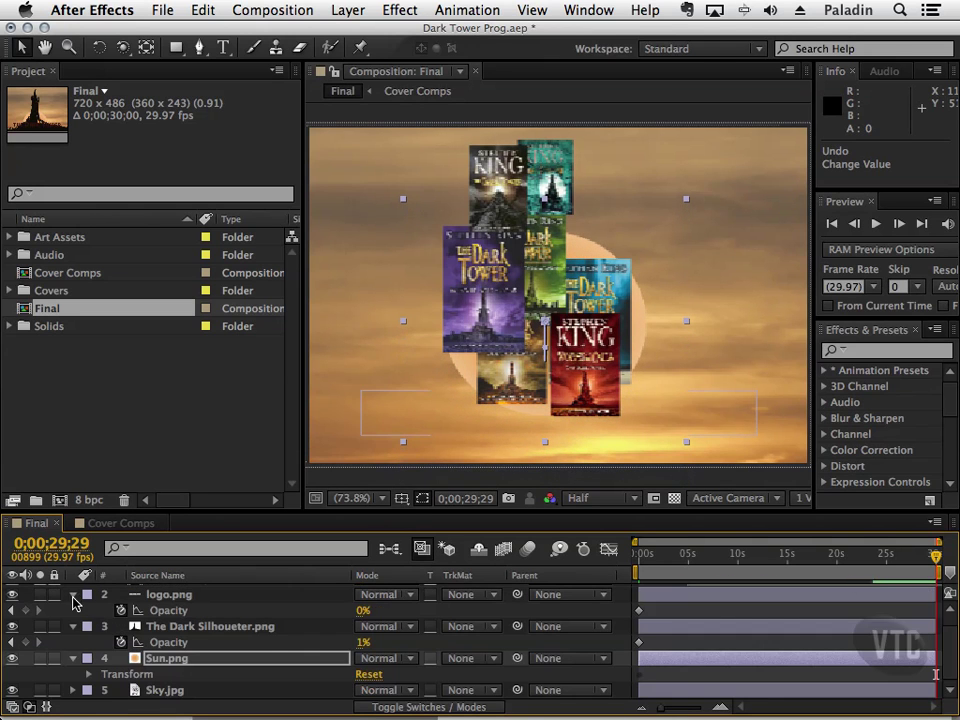
pyautogui.click(72, 591)
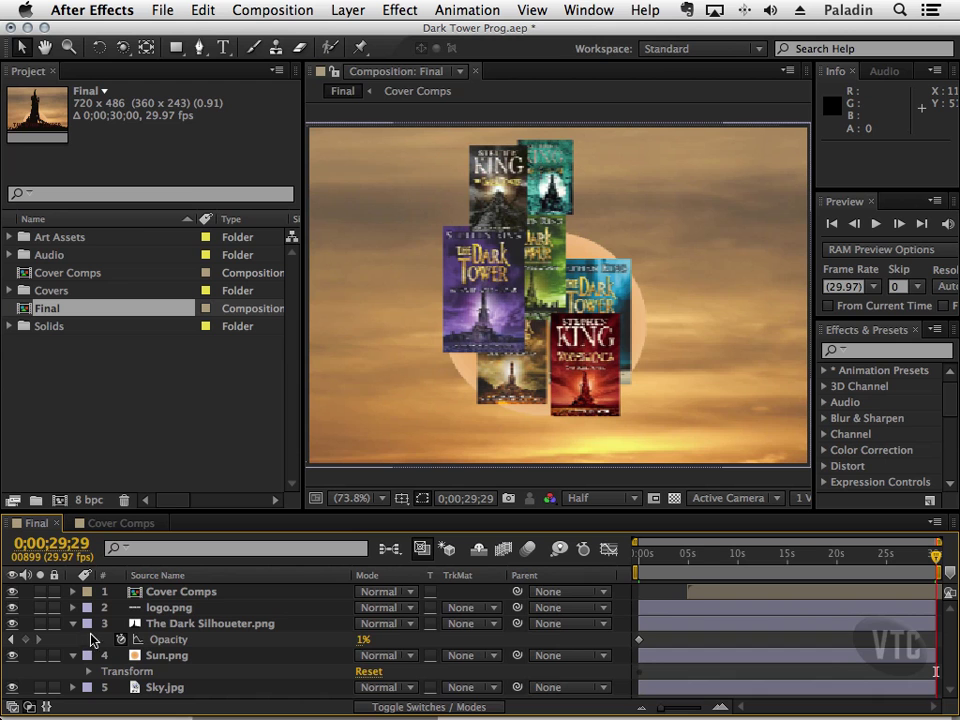
pyautogui.click(72, 623)
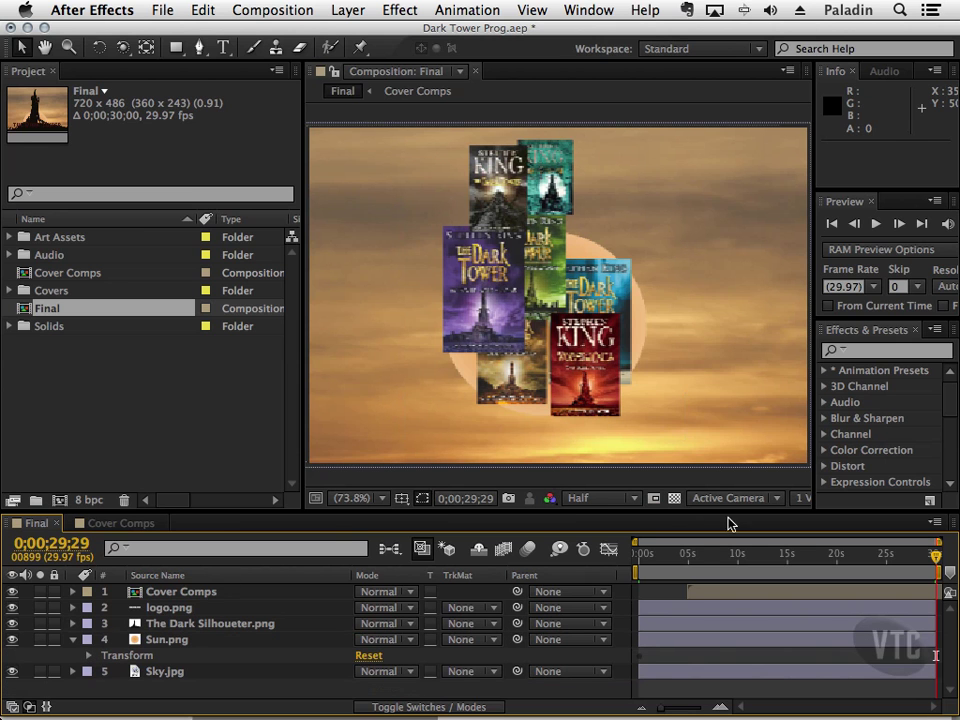
pyautogui.moveTo(936, 557); pyautogui.dragTo(879, 556)
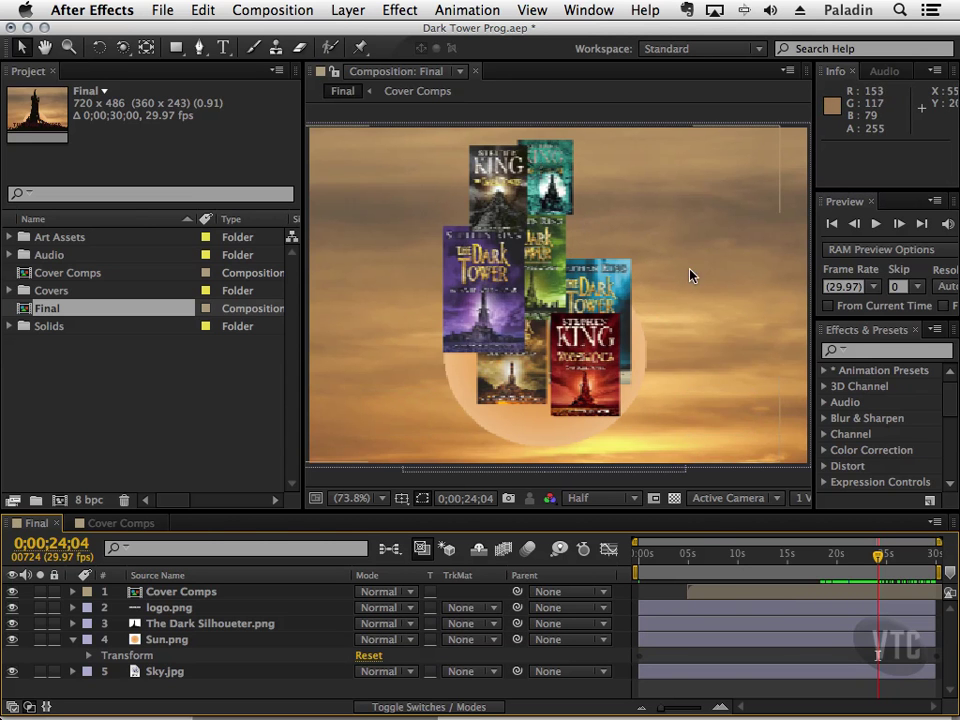
pyautogui.click(884, 652)
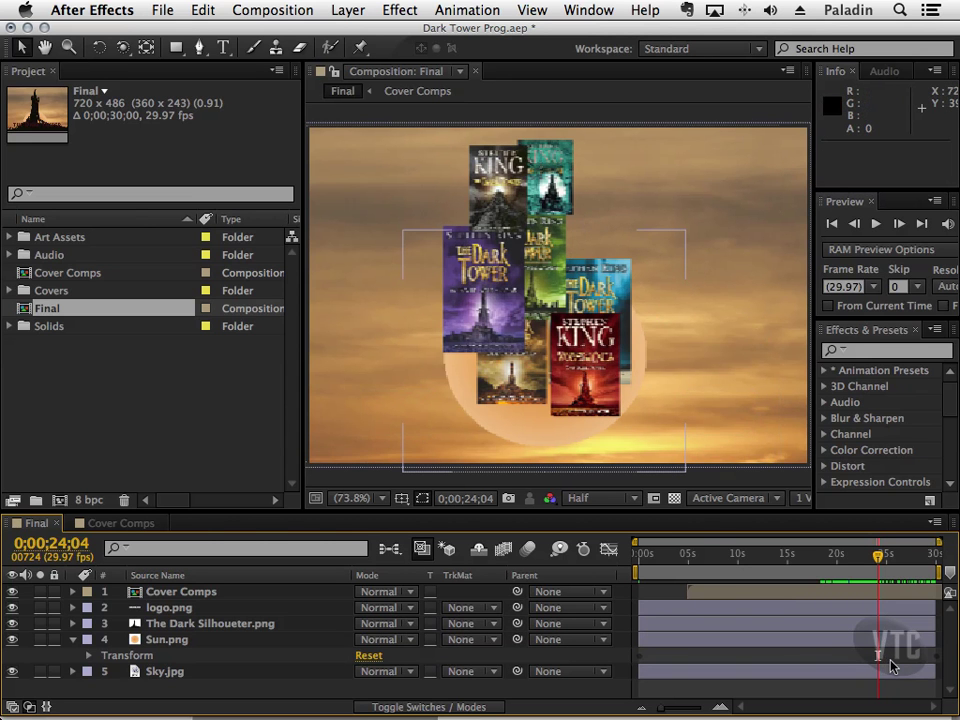